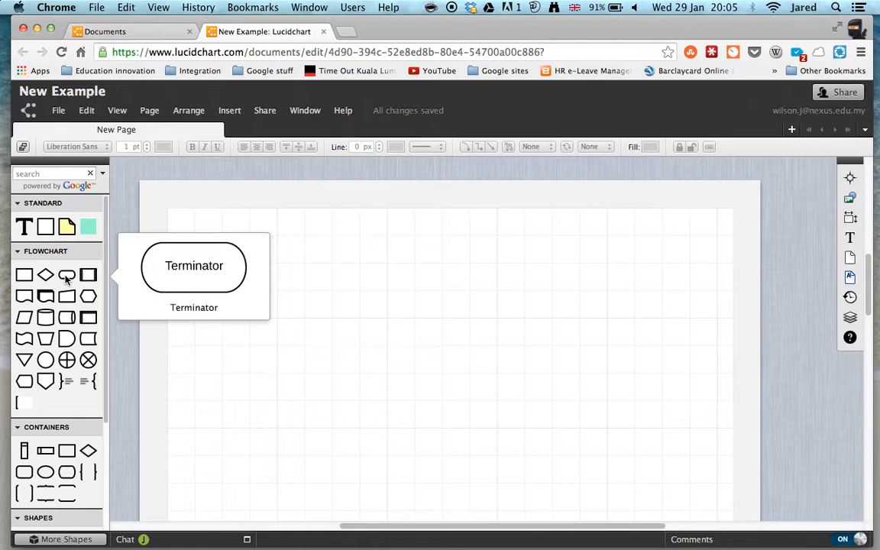
# Step: Add a Terminator shape labelled "Start" near the page's upper-left corner and shift it slightly to the right
pyautogui.moveTo(67, 280); pyautogui.dragTo(221, 237)
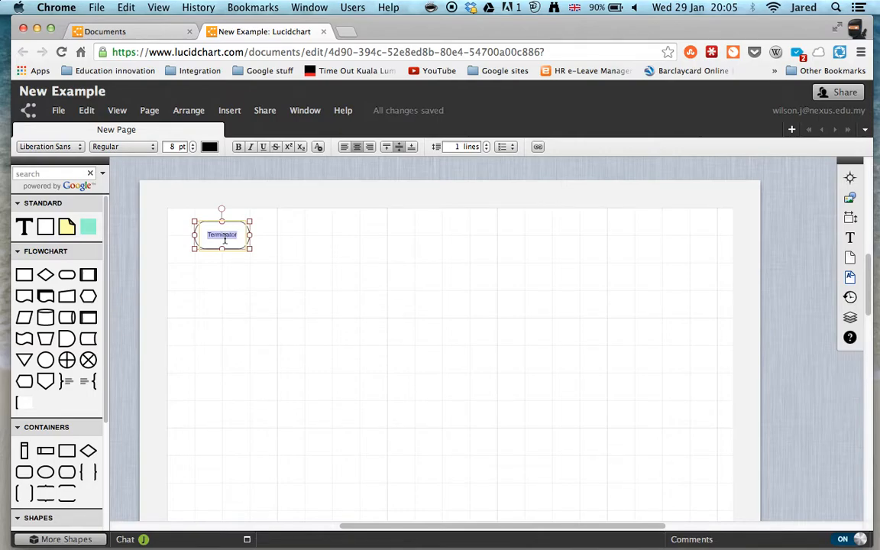
pyautogui.write('s')
pyautogui.click(294, 260)
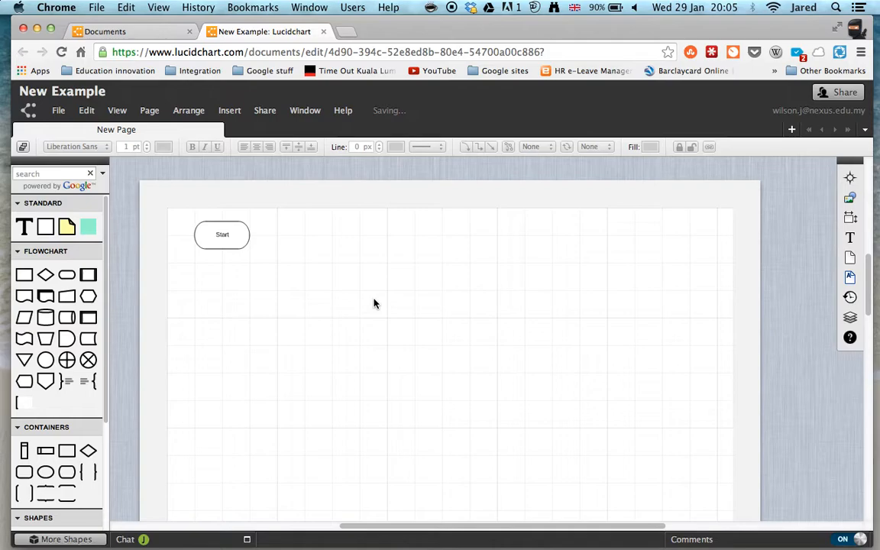
pyautogui.moveTo(227, 246); pyautogui.dragTo(241, 246)
# Step: Place a Process shape centred below Start and reduce its height to match the Start shape
pyautogui.moveTo(31, 280)
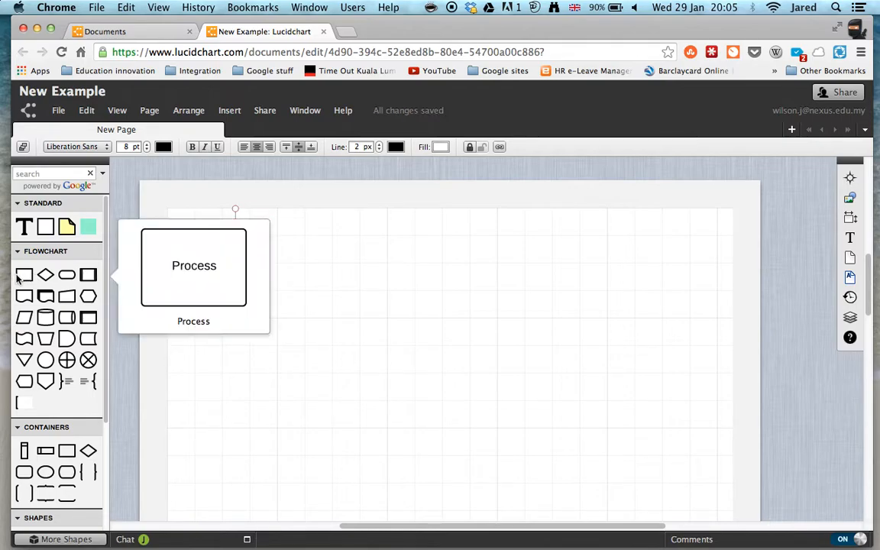
pyautogui.click(26, 278)
pyautogui.moveTo(26, 278); pyautogui.dragTo(235, 310)
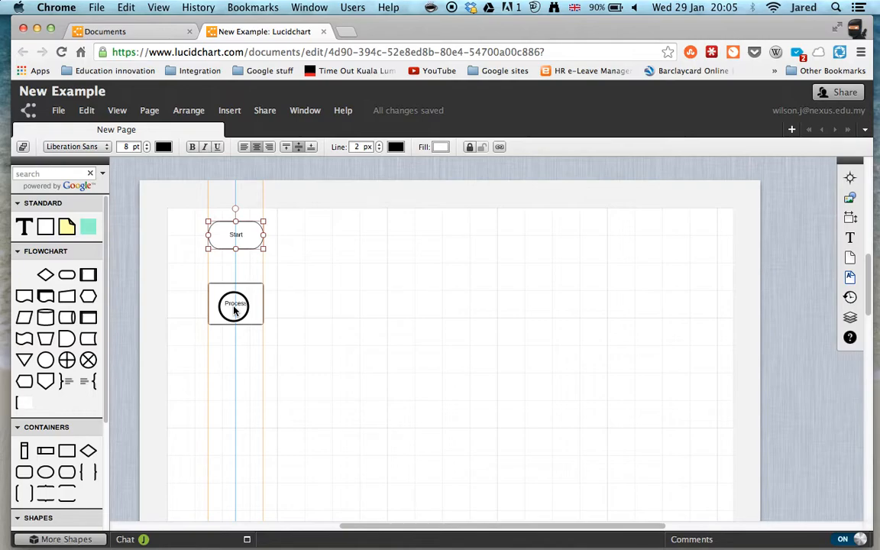
pyautogui.moveTo(235, 310); pyautogui.dragTo(235, 309)
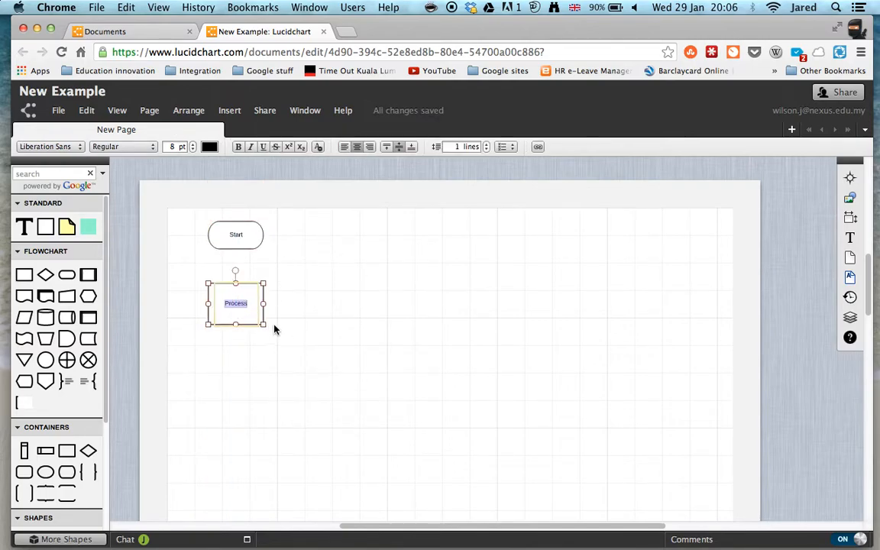
pyautogui.moveTo(263, 326); pyautogui.dragTo(263, 310)
# Step: Label the process box below Start "Decide on theme"
pyautogui.doubleClick(234, 296)
pyautogui.press('BackSpace')
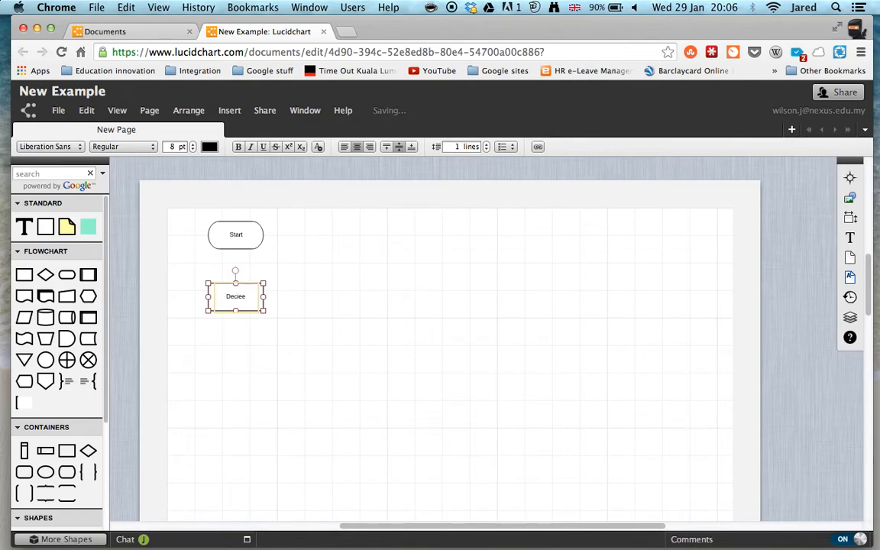
pyautogui.write('Decide on theme')
pyautogui.click(258, 382)
# Step: Connect Start to the "Decide on theme" box with a straight downward arrow
pyautogui.click(252, 243)
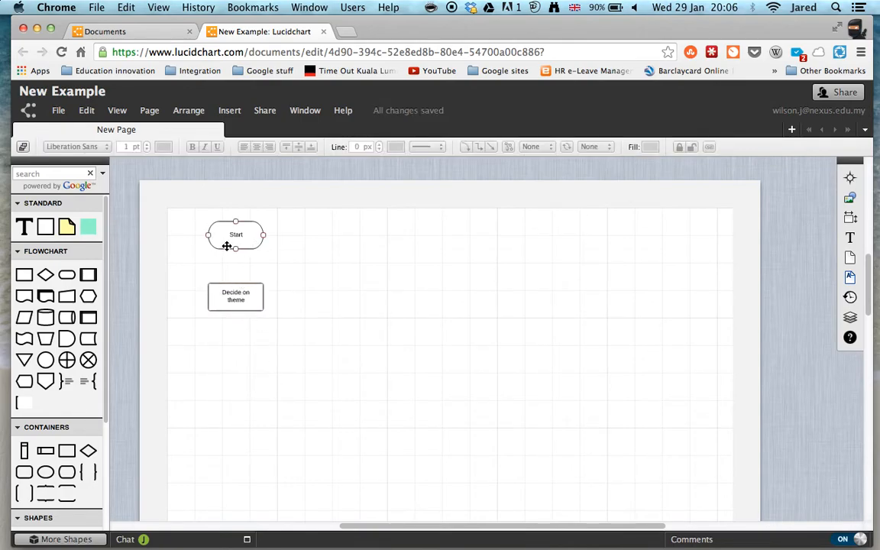
pyautogui.click(244, 328)
pyautogui.moveTo(238, 246)
pyautogui.scroll(3, 239, 237)
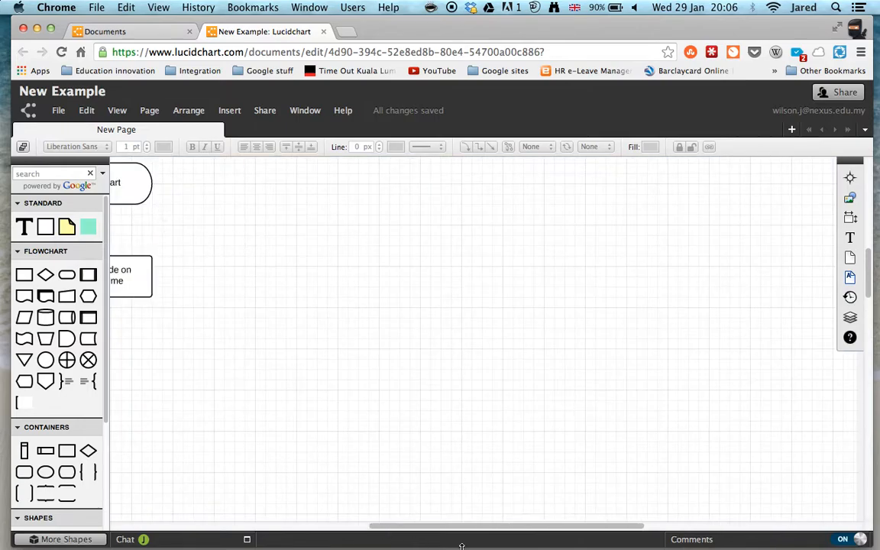
pyautogui.moveTo(481, 528); pyautogui.dragTo(410, 529)
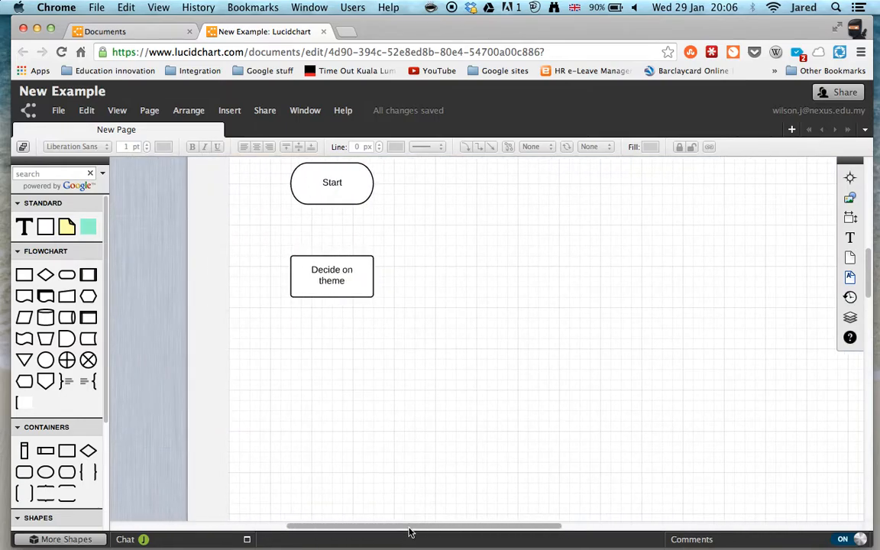
pyautogui.click(344, 182)
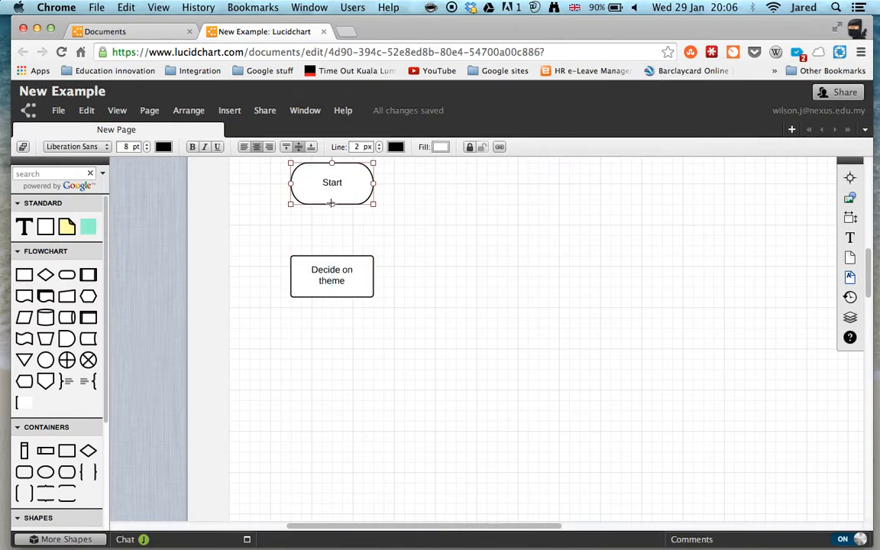
pyautogui.moveTo(332, 203); pyautogui.dragTo(332, 250)
pyautogui.click(331, 249)
pyautogui.click(332, 253)
# Step: Duplicate the "Decide on theme" box, align the copy directly below it, and label the copy "Set date"
pyautogui.click(352, 288)
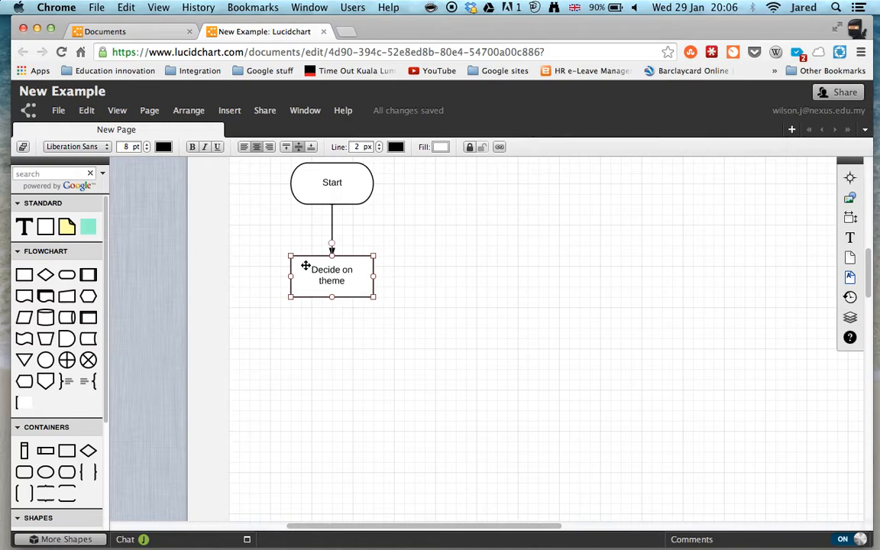
pyautogui.press('super+d')
pyautogui.moveTo(497, 358); pyautogui.dragTo(334, 378)
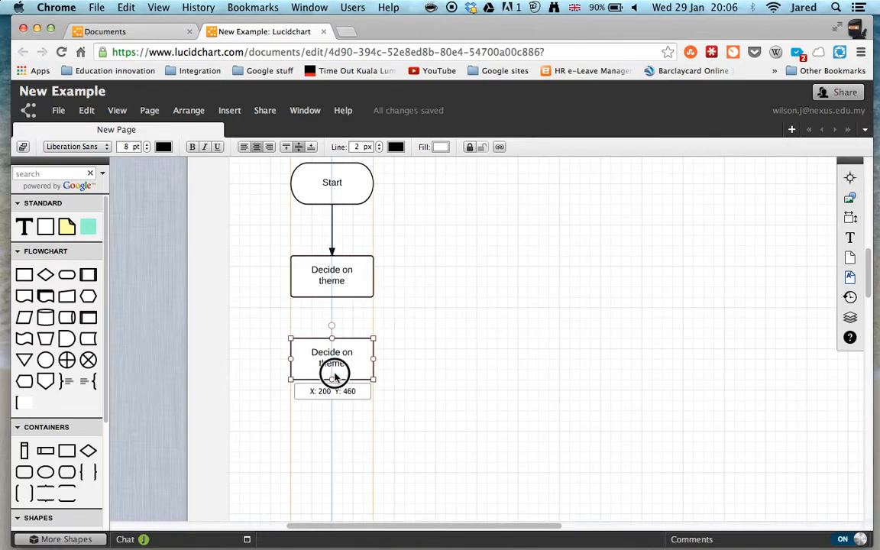
pyautogui.doubleClick(334, 359)
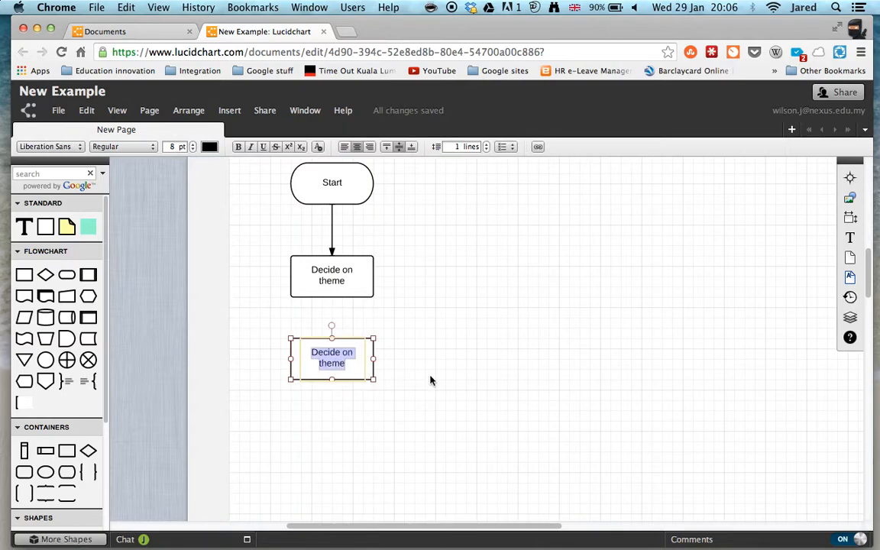
pyautogui.press('BackSpace')
pyautogui.write('Set date')
pyautogui.click(489, 370)
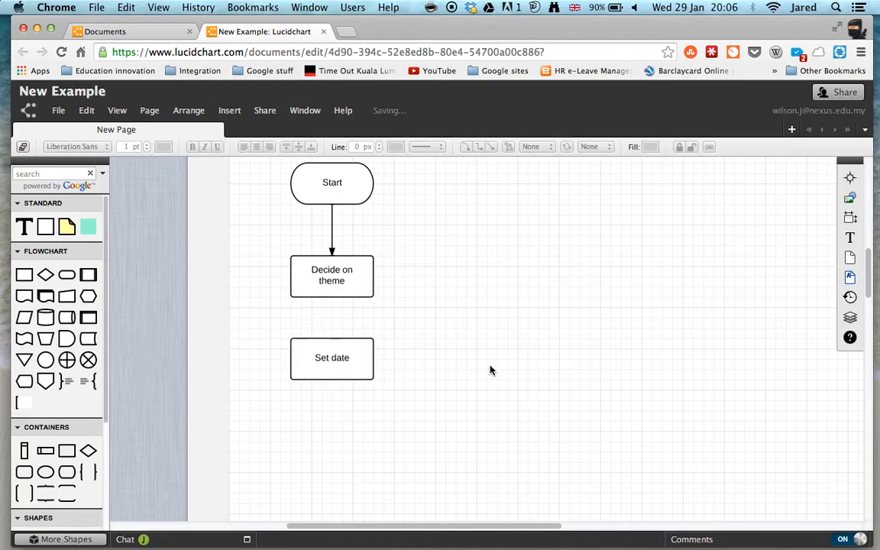
# Step: Connect the "Decide on theme" box to the "Set date" box with a downward arrow
pyautogui.click(330, 295)
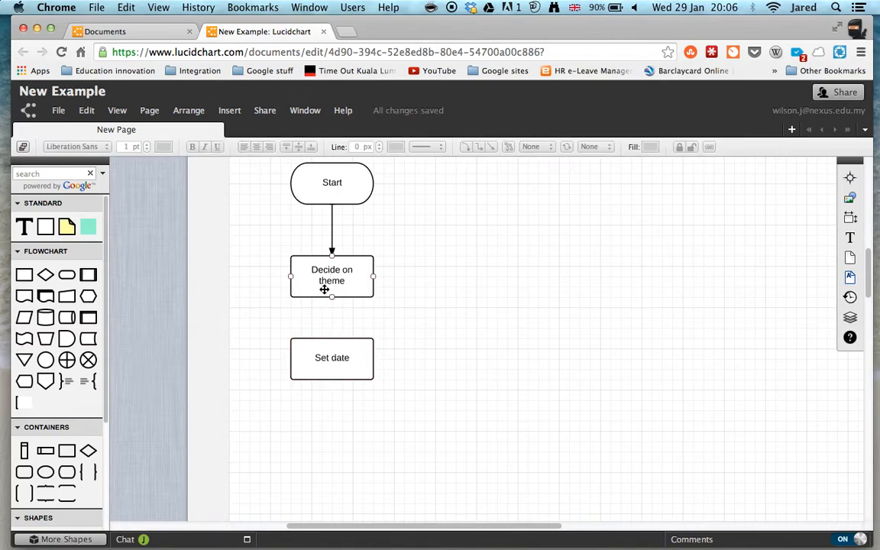
pyautogui.click(331, 296)
pyautogui.moveTo(330, 316); pyautogui.dragTo(330, 336)
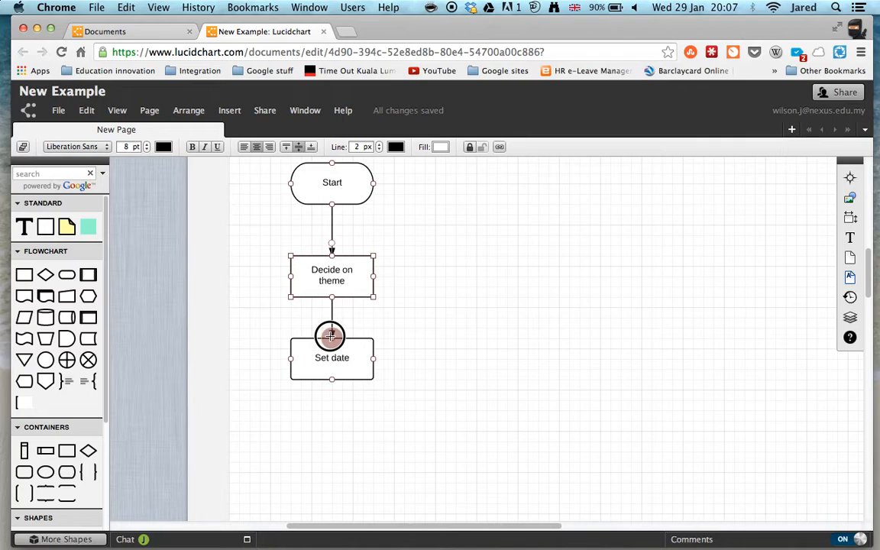
pyautogui.moveTo(330, 336); pyautogui.dragTo(330, 337)
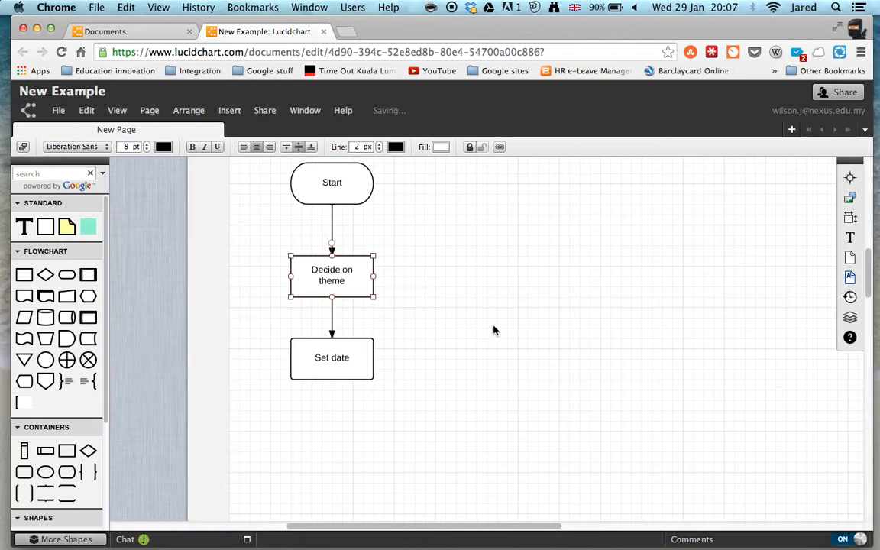
pyautogui.scroll(-3, 500, 338)
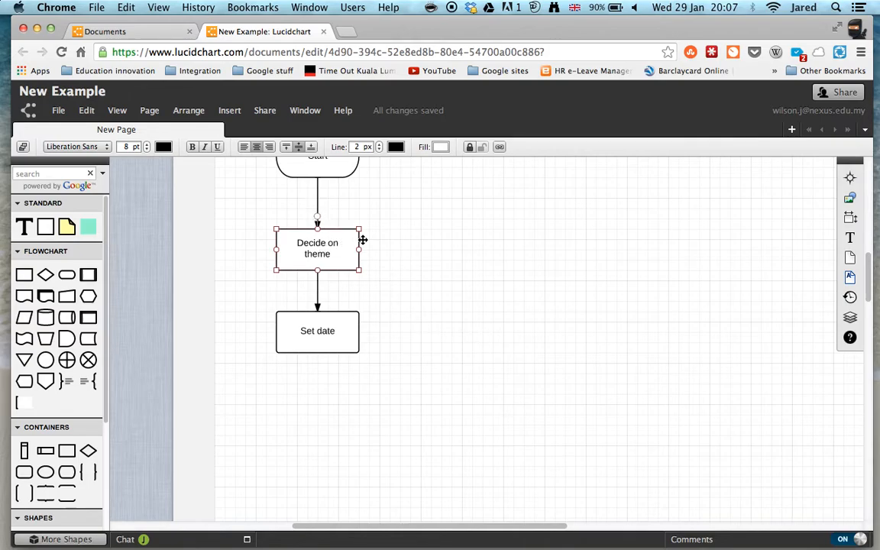
pyautogui.click(327, 336)
pyautogui.click(340, 262)
pyautogui.click(346, 330)
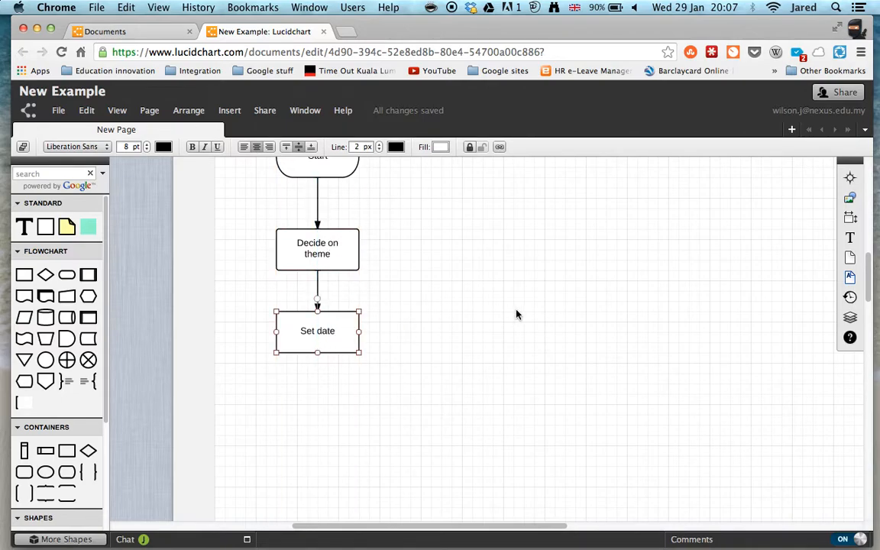
# Step: Make two copies of the "Decide on theme" box and place them side by side to the right of the original
pyautogui.click(338, 241)
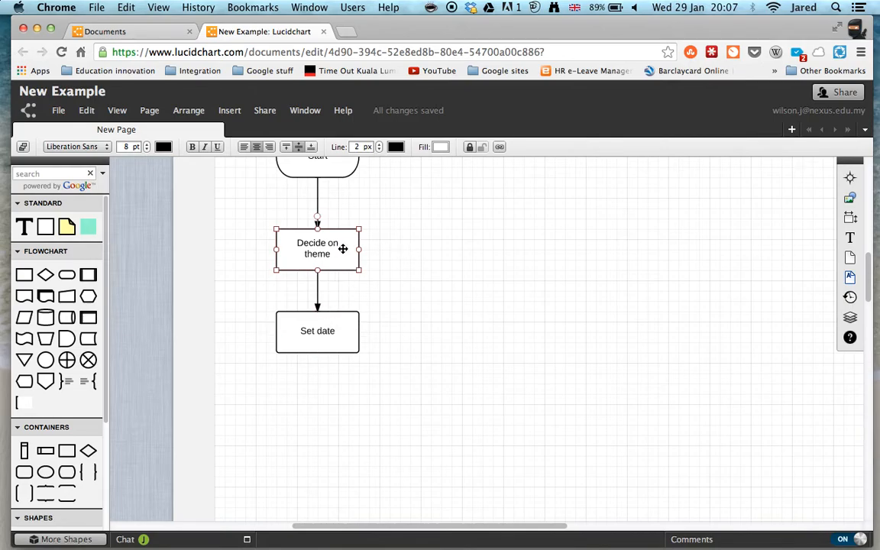
pyautogui.press('super+d')
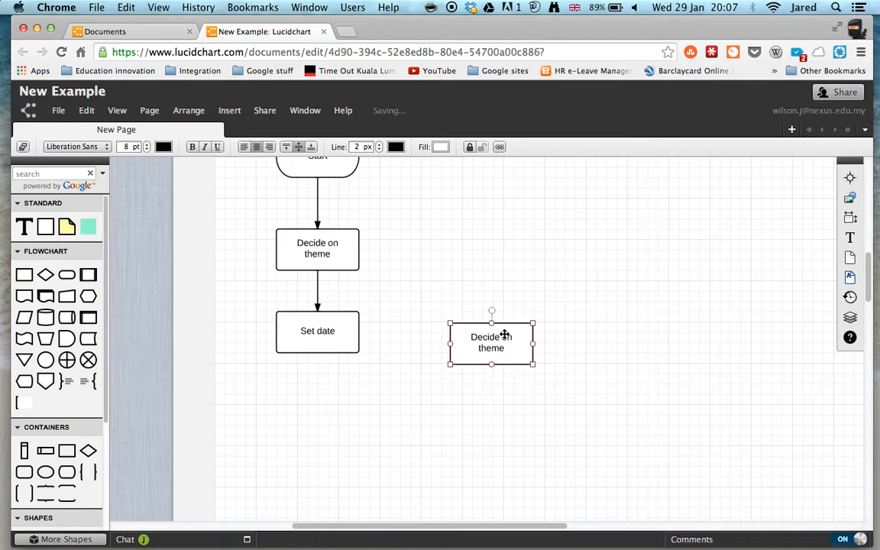
pyautogui.moveTo(505, 337); pyautogui.dragTo(525, 262)
pyautogui.moveTo(498, 358); pyautogui.dragTo(634, 286)
pyautogui.moveTo(521, 276); pyautogui.dragTo(511, 254)
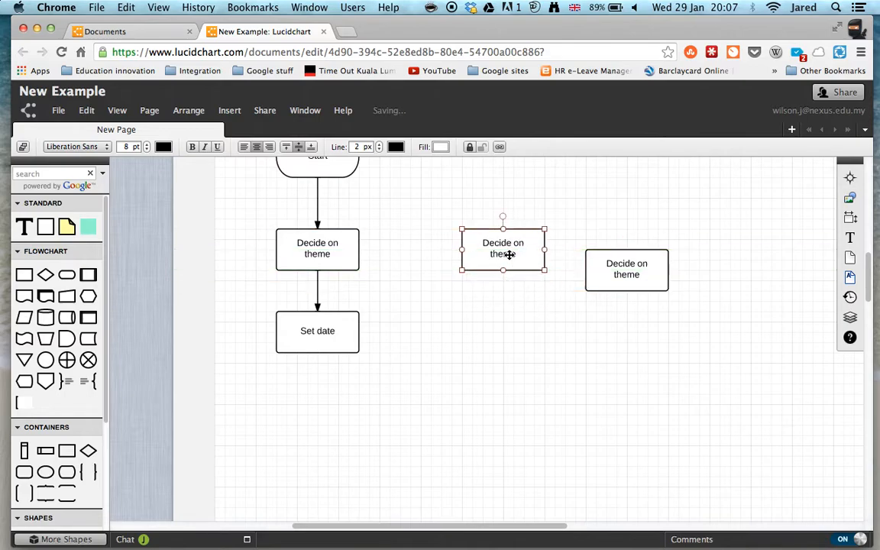
# Step: Label the nearer copy of the "Decide on theme" box "Take photographs"
pyautogui.doubleClick(508, 257)
pyautogui.moveTo(516, 258); pyautogui.dragTo(471, 232)
pyautogui.press('BackSpace')
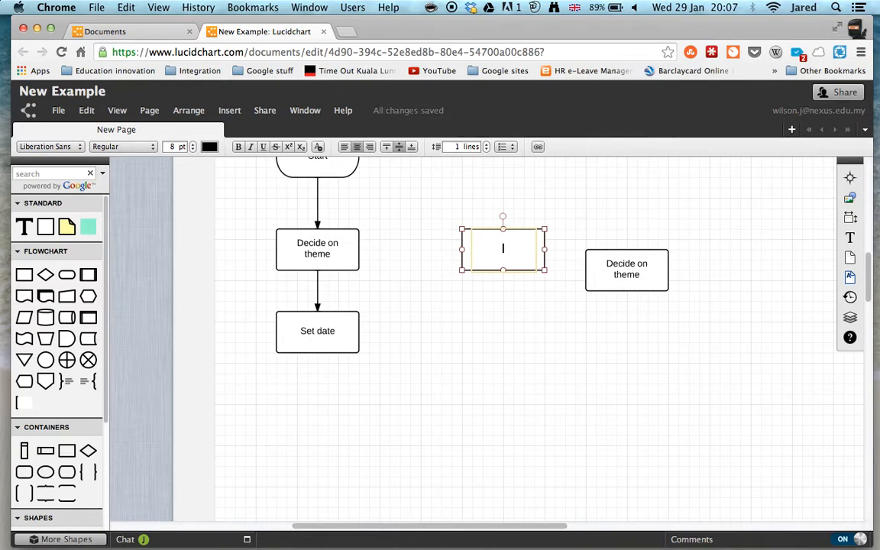
pyautogui.write('Take photgrapsh')
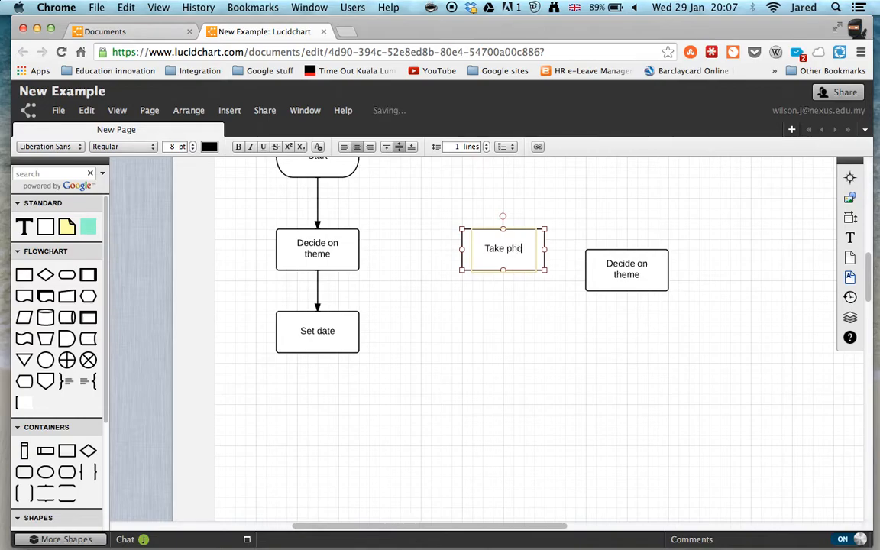
pyautogui.press('BackSpace')
pyautogui.press('BackSpace')
pyautogui.press('BackSpace')
pyautogui.press('BackSpace')
pyautogui.press('BackSpace')
pyautogui.press('BackSpace')
pyautogui.write('ographs')
pyautogui.click(625, 269)
pyautogui.doubleClick(498, 248)
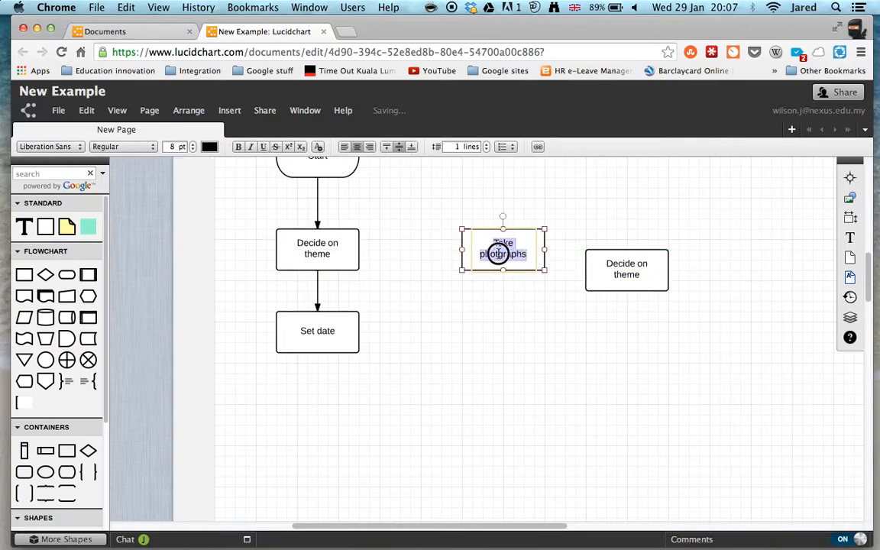
# Step: Label the farther copy "Create posters" and align it in a row with the "Take photographs" box
pyautogui.click(625, 275)
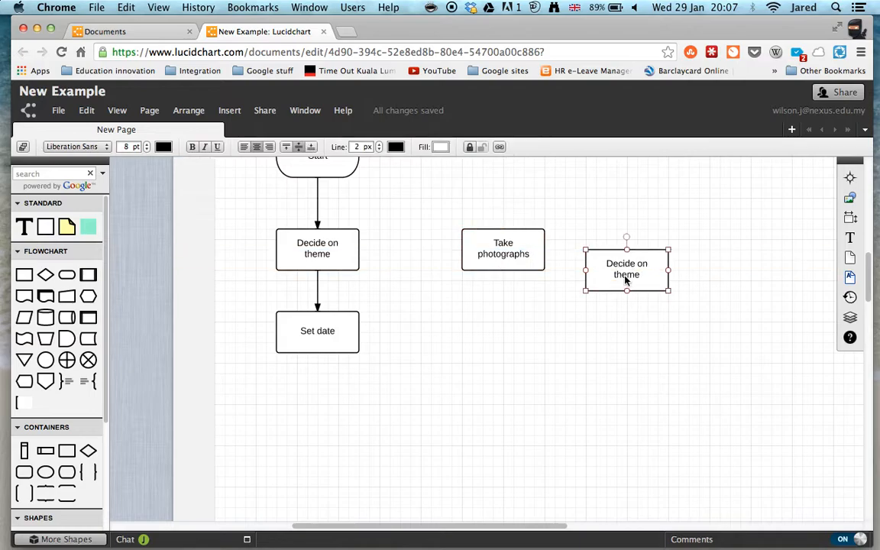
pyautogui.doubleClick(625, 276)
pyautogui.write('Cra')
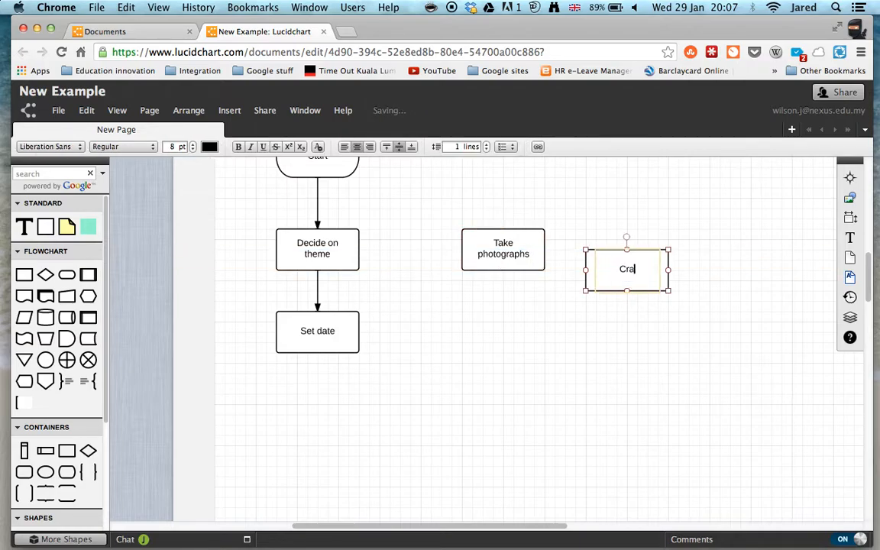
pyautogui.write('ate posters')
pyautogui.click(657, 330)
pyautogui.moveTo(633, 267); pyautogui.dragTo(643, 247)
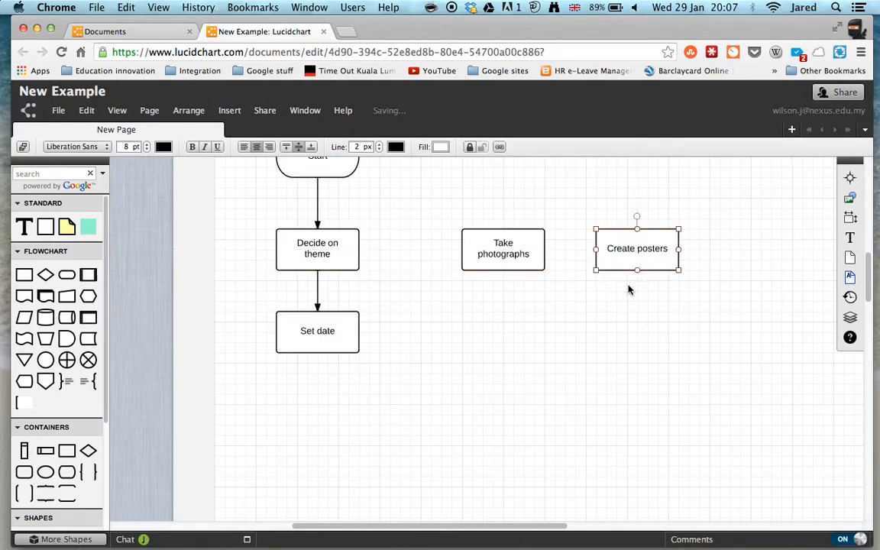
# Step: Paste another process box, label it "Make website", and place it centred below "Take photographs" and "Create posters", level with "Set date"
pyautogui.press('super+v')
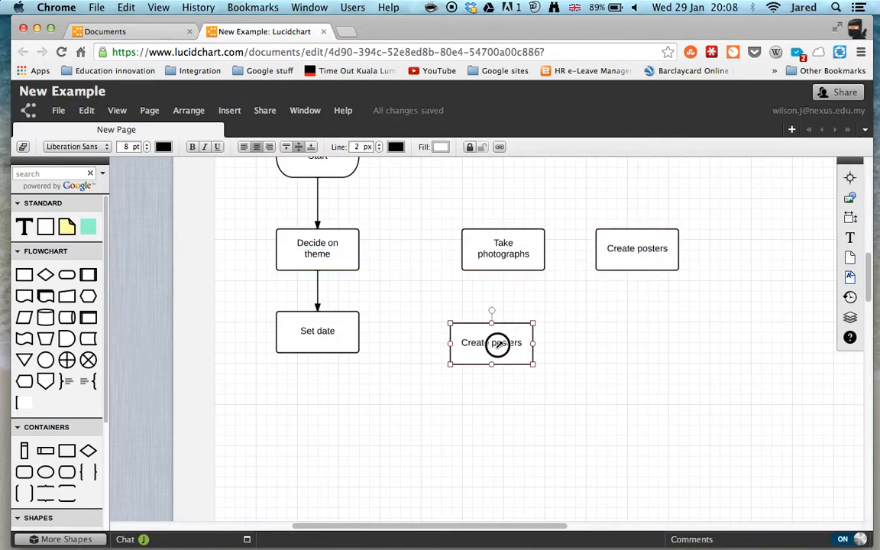
pyautogui.doubleClick(498, 346)
pyautogui.write('Make wesb')
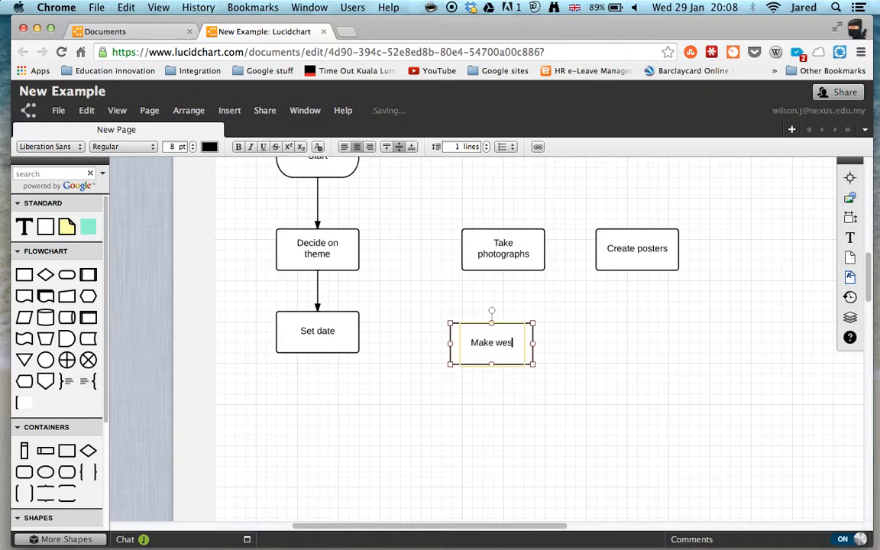
pyautogui.press('BackSpace')
pyautogui.press('BackSpace')
pyautogui.write('bsite')
pyautogui.click(513, 404)
pyautogui.moveTo(516, 341); pyautogui.dragTo(609, 331)
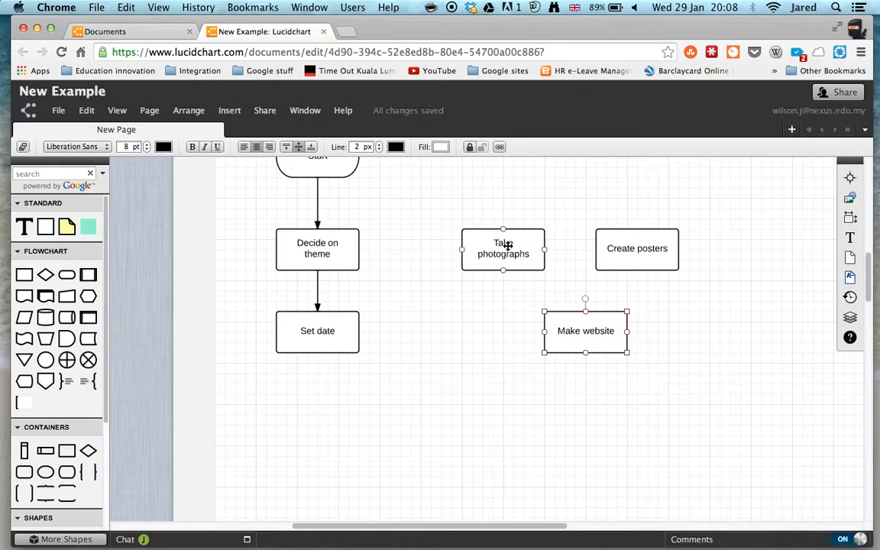
# Step: Move "Create posters" to the right of "Make website" and "Take photographs" to its left, level with "Set date"
pyautogui.moveTo(505, 247); pyautogui.dragTo(536, 249)
pyautogui.moveTo(642, 249); pyautogui.dragTo(711, 290)
pyautogui.moveTo(554, 246); pyautogui.dragTo(490, 331)
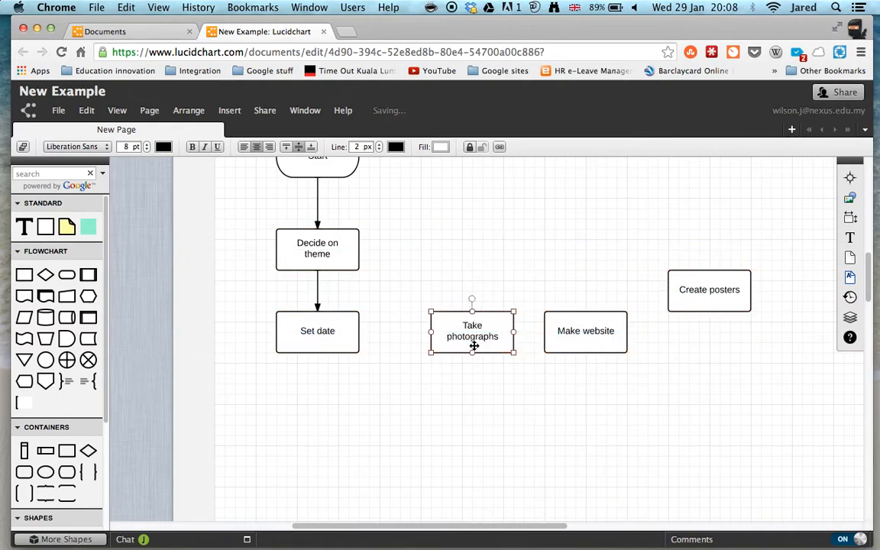
# Step: Place a copy of the "Take photographs" box level with "Decide on theme" and label it "Marketing"
pyautogui.moveTo(483, 335); pyautogui.dragTo(498, 253)
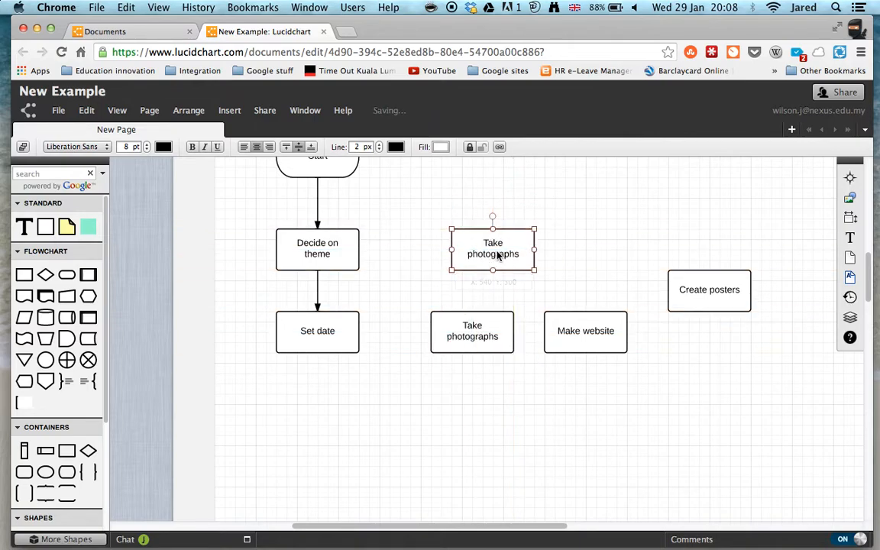
pyautogui.doubleClick(499, 253)
pyautogui.write('Marketing')
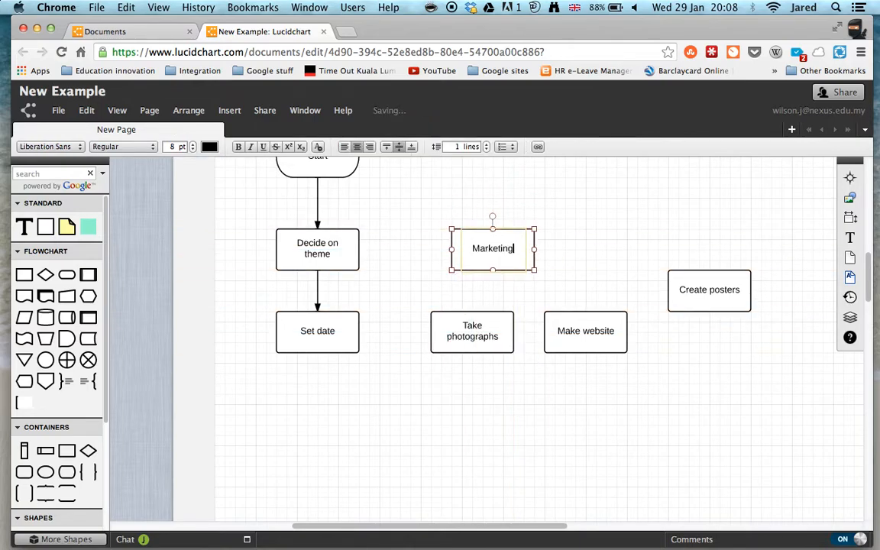
pyautogui.press('Escape')
pyautogui.click(642, 272)
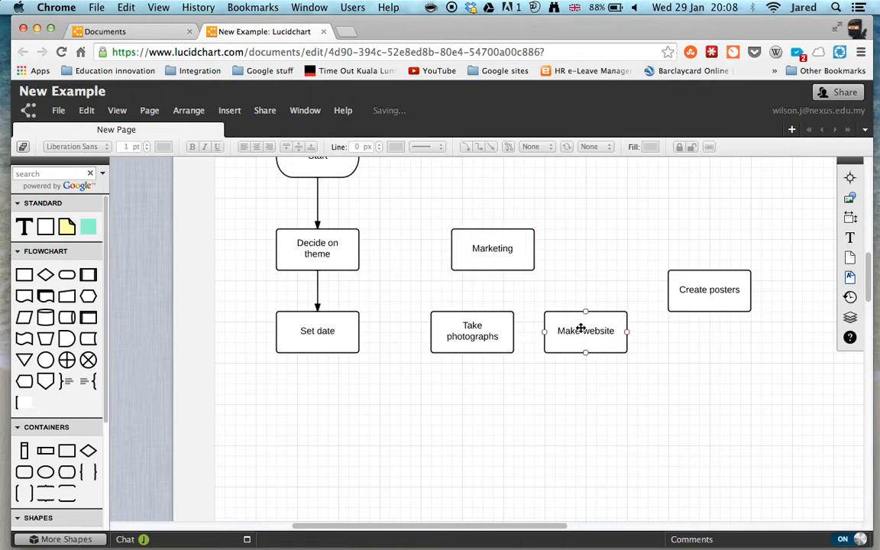
# Step: Move "Take photographs" to the right of "Marketing" and connect "Decide on theme" to "Marketing" to "Take photographs" with arrows
pyautogui.moveTo(496, 330); pyautogui.dragTo(618, 251)
pyautogui.moveTo(360, 248); pyautogui.dragTo(443, 247)
pyautogui.moveTo(536, 247); pyautogui.dragTo(574, 248)
# Step: Arrange "Make website" and "Create posters" symmetrically below "Take photographs" and connect "Take photographs" to each with an arrow
pyautogui.moveTo(698, 310); pyautogui.dragTo(697, 351)
pyautogui.moveTo(584, 342); pyautogui.dragTo(566, 345)
pyautogui.moveTo(730, 340); pyautogui.dragTo(711, 344)
pyautogui.moveTo(618, 269); pyautogui.dragTo(565, 310)
pyautogui.moveTo(619, 270); pyautogui.dragTo(677, 308)
pyautogui.click(703, 330)
pyautogui.click(569, 337)
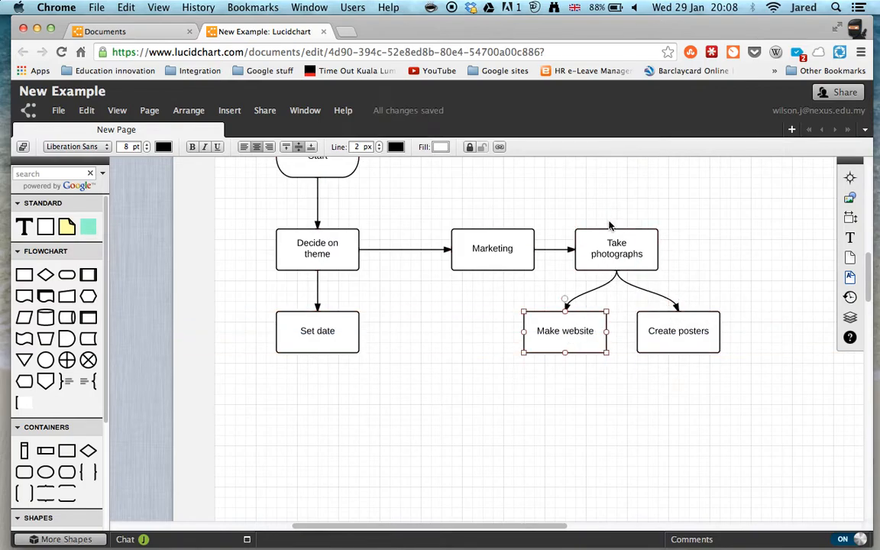
pyautogui.click(658, 348)
pyautogui.click(592, 349)
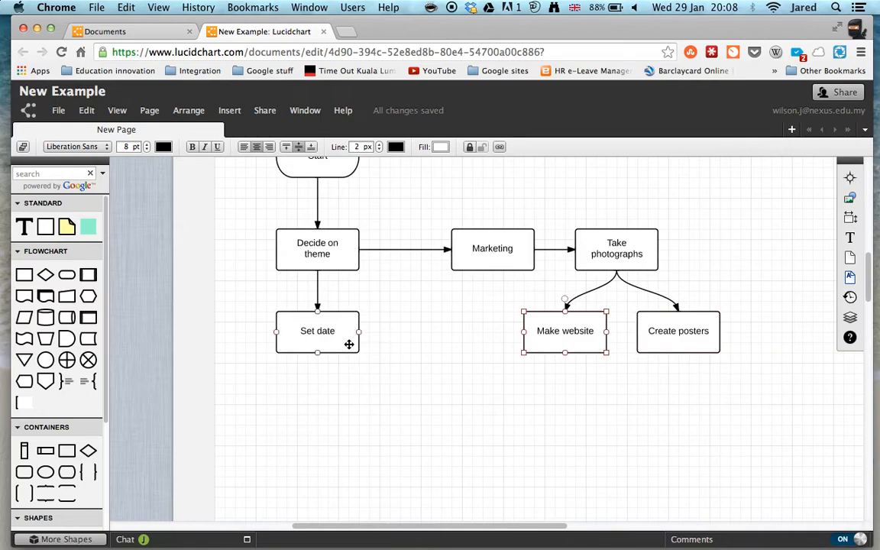